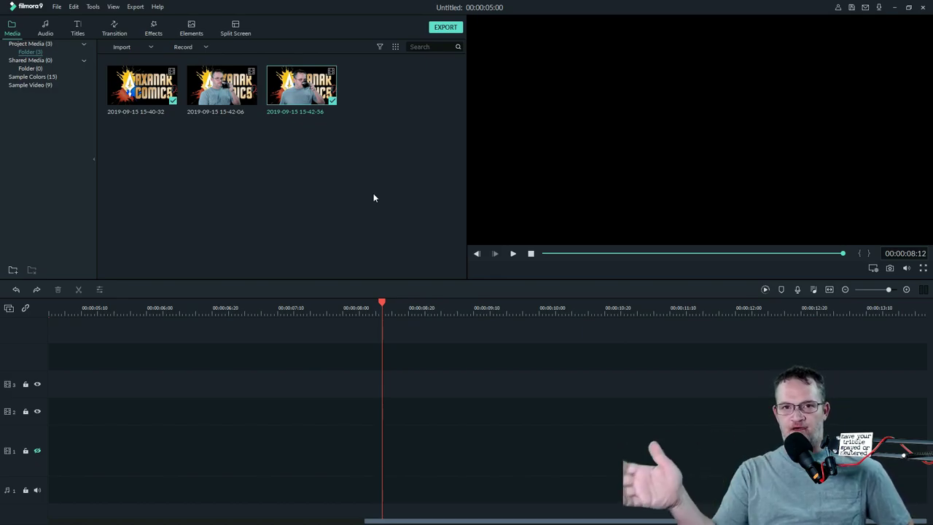
Place the coffee-drinking clip on track 2 above the Axanar logo clip on track 1, both starting together
mouse_move(290, 94)
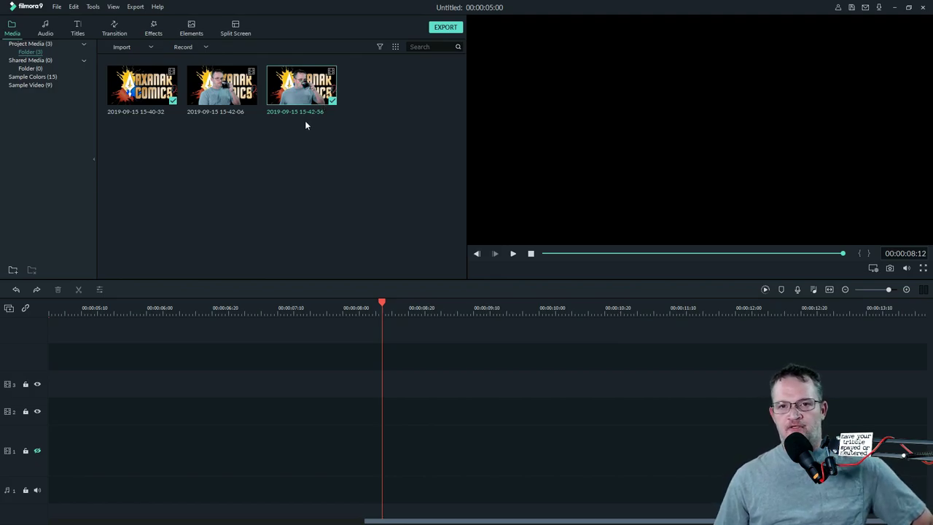
drag(326, 89, 385, 412)
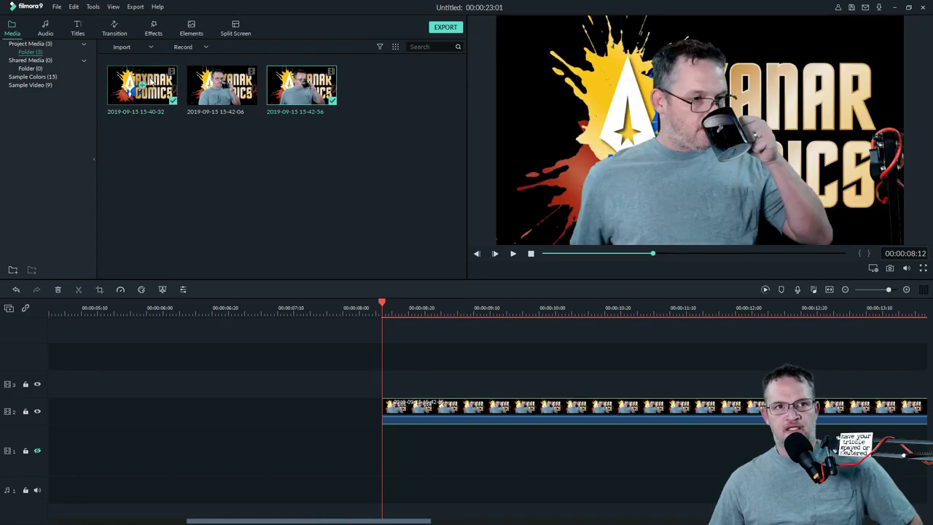
drag(141, 86, 385, 458)
scroll(574, 364, right, 5)
scroll(292, 357, right, 3)
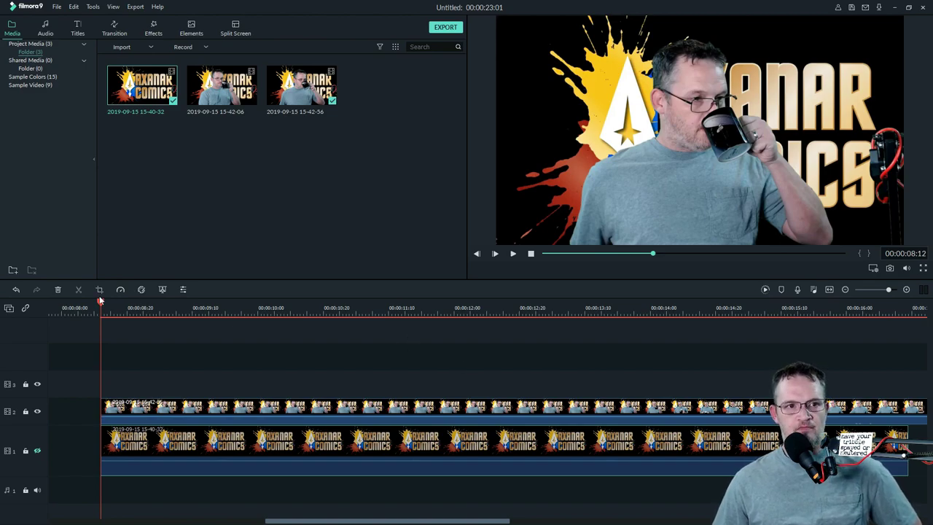
drag(101, 304, 610, 360)
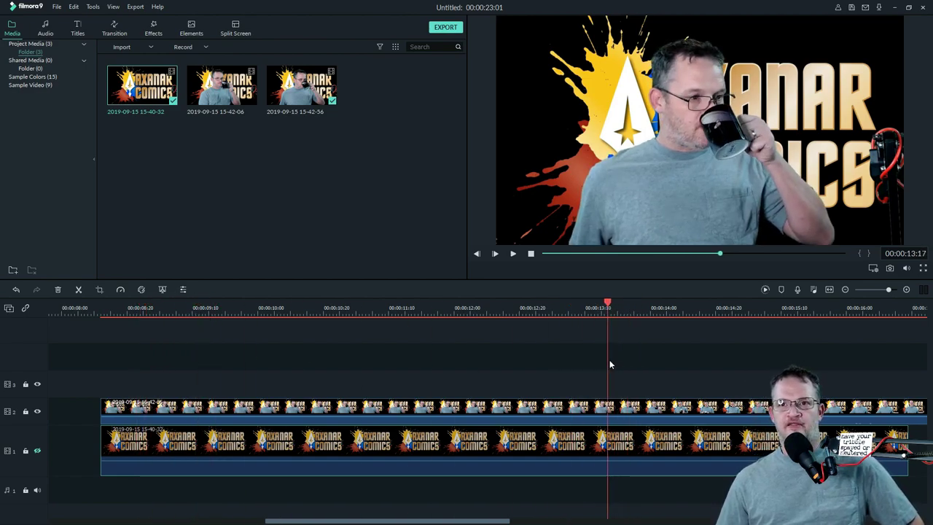
Split both the logo clip and the coffee clip at the playhead
click(79, 289)
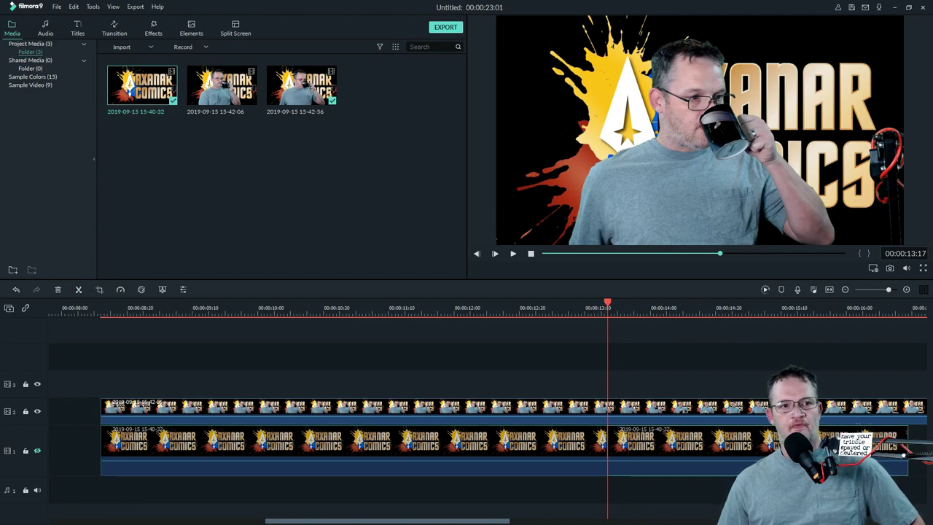
click(79, 290)
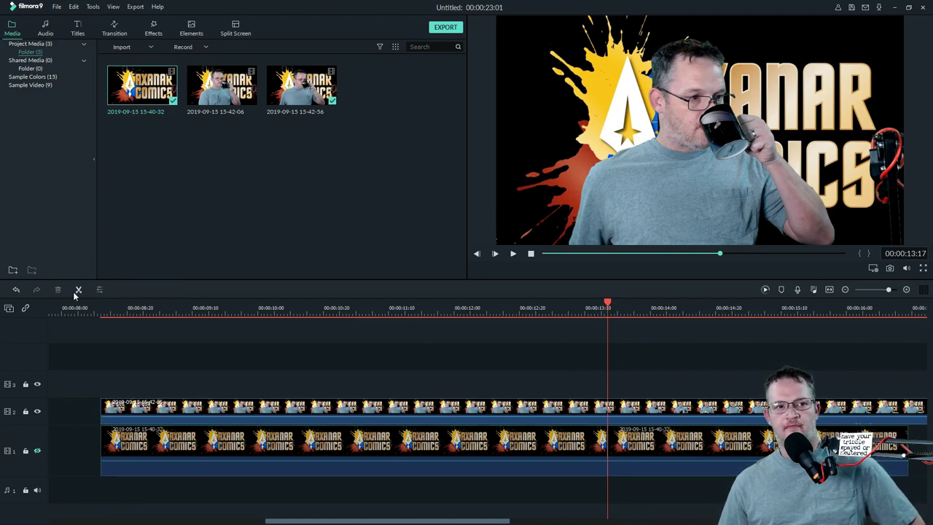
click(78, 289)
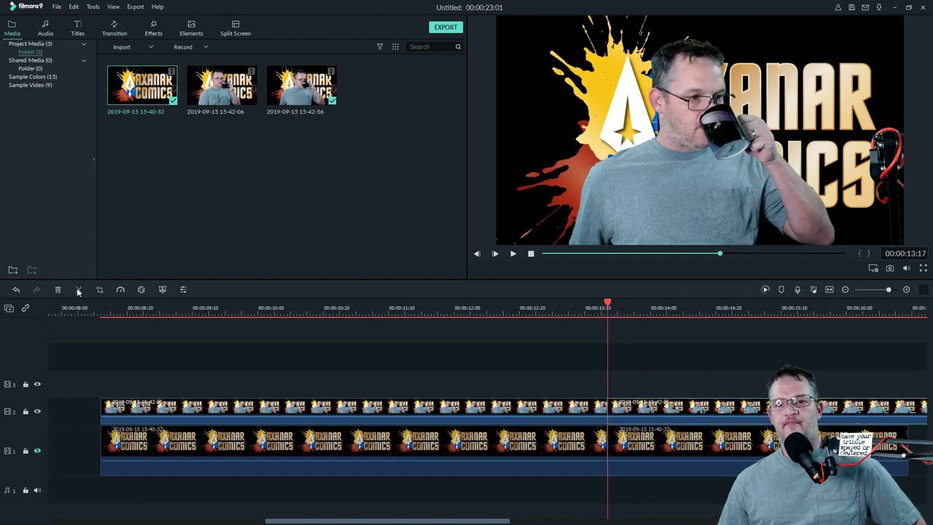
Delete both clips' parts after the cut so they end around 00:00:04:20
click(688, 440)
key(Delete)
click(700, 411)
key(Delete)
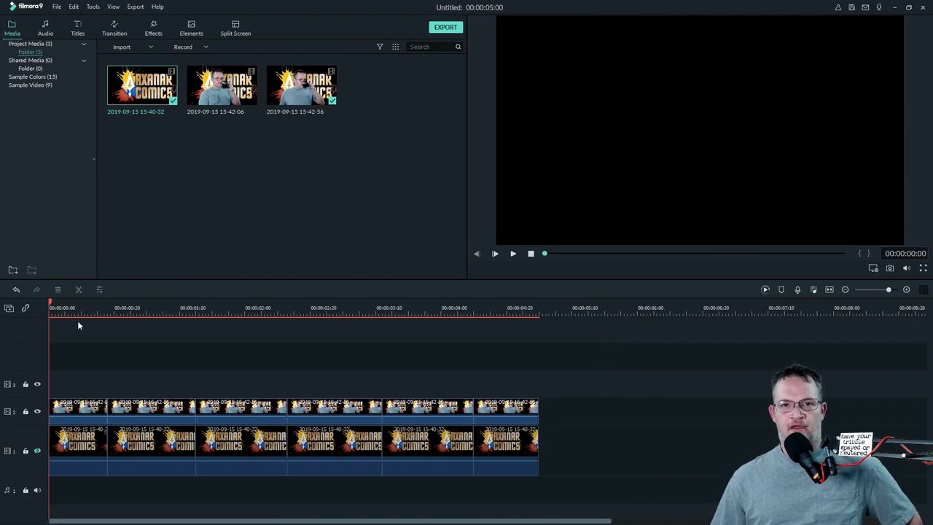
drag(51, 305, 96, 360)
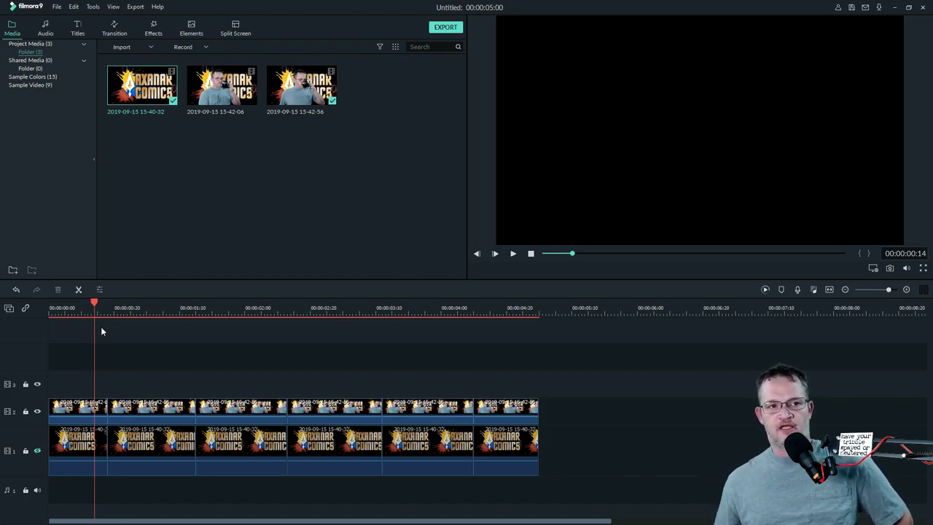
Preview the trimmed clips and make the track 1 logo visible again
drag(94, 306, 49, 306)
click(514, 255)
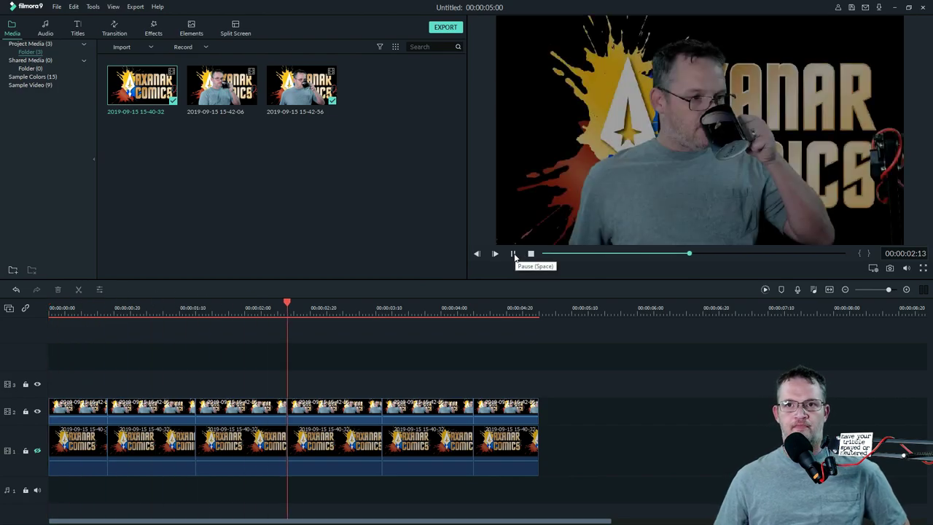
click(514, 255)
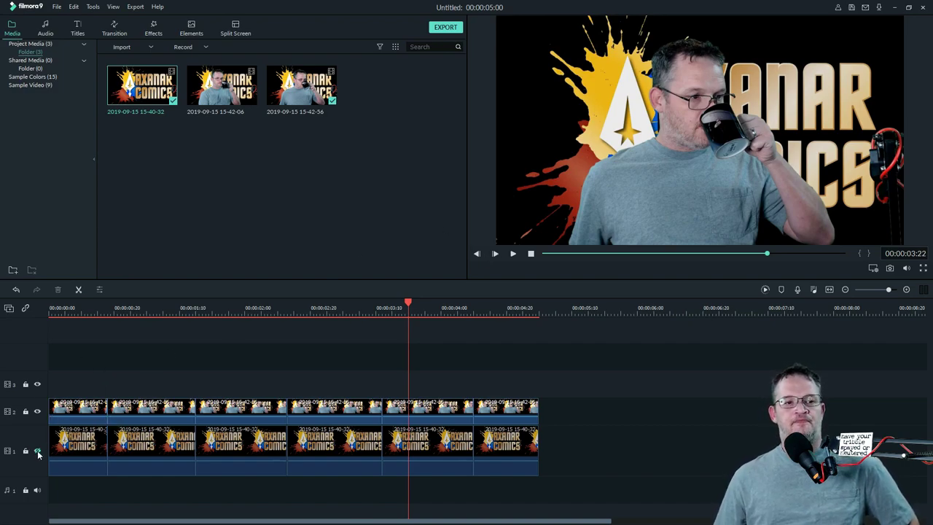
click(38, 452)
Replay the project from the start, then lock track 1 against edits
click(514, 253)
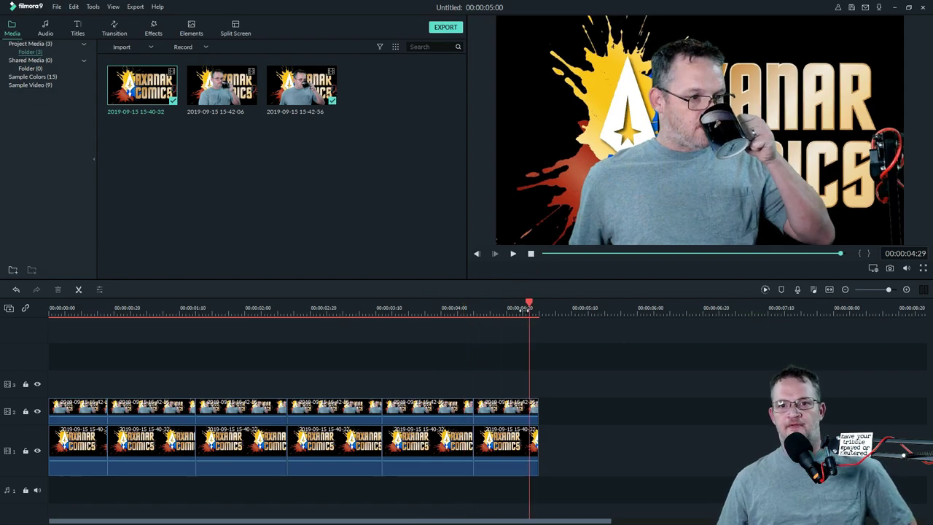
drag(530, 305, 43, 340)
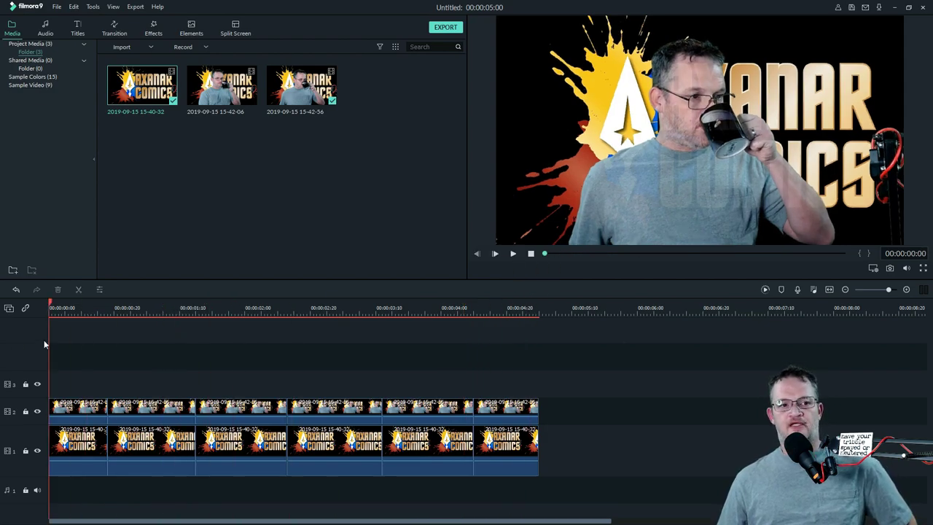
click(514, 254)
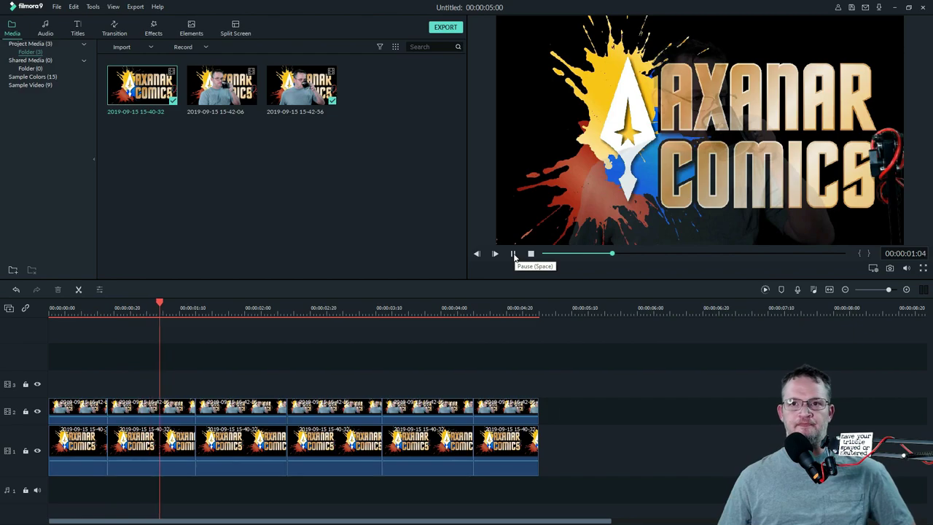
click(514, 254)
drag(313, 303, 74, 329)
click(24, 451)
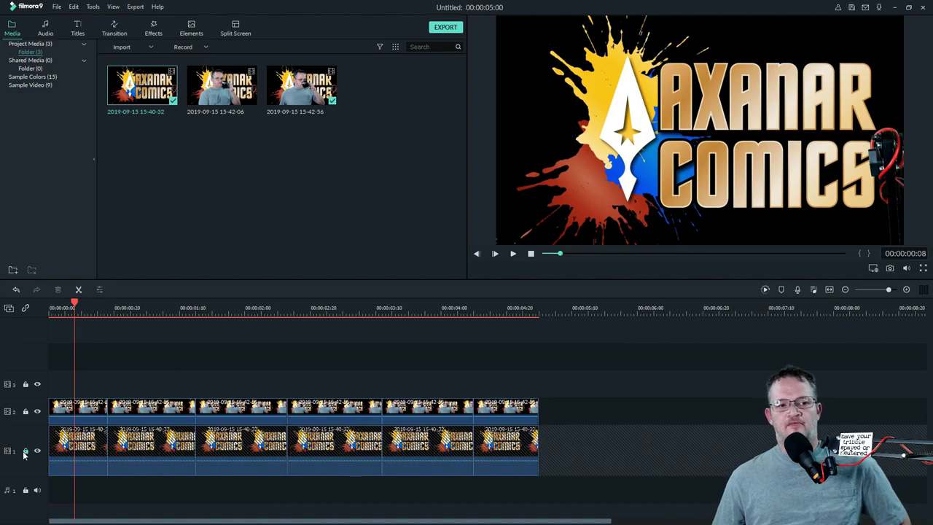
Set the first coffee-drinking clip's compositing opacity to 0% so only the Axanar logo shows
double_click(93, 409)
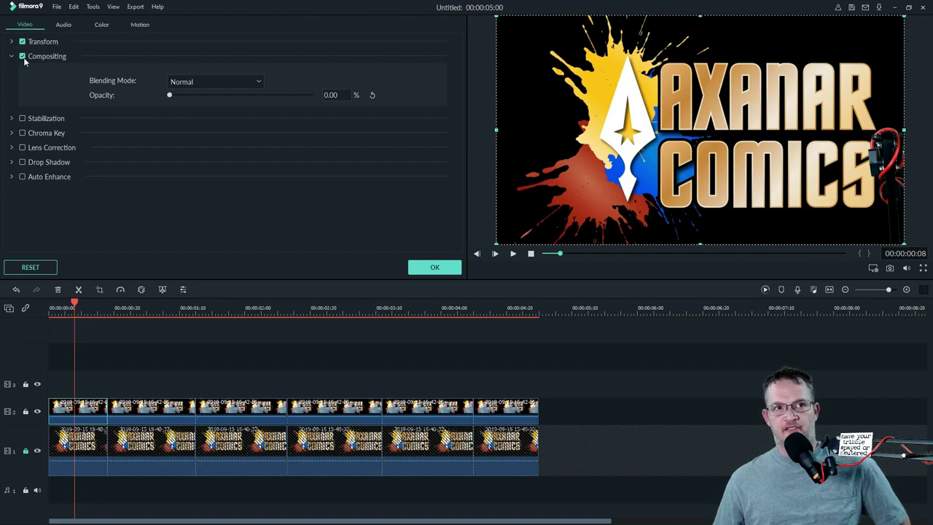
mouse_move(169, 97)
mouse_down()
mouse_move(338, 109)
mouse_move(163, 109)
mouse_move(236, 104)
mouse_move(329, 118)
mouse_move(166, 107)
mouse_up()
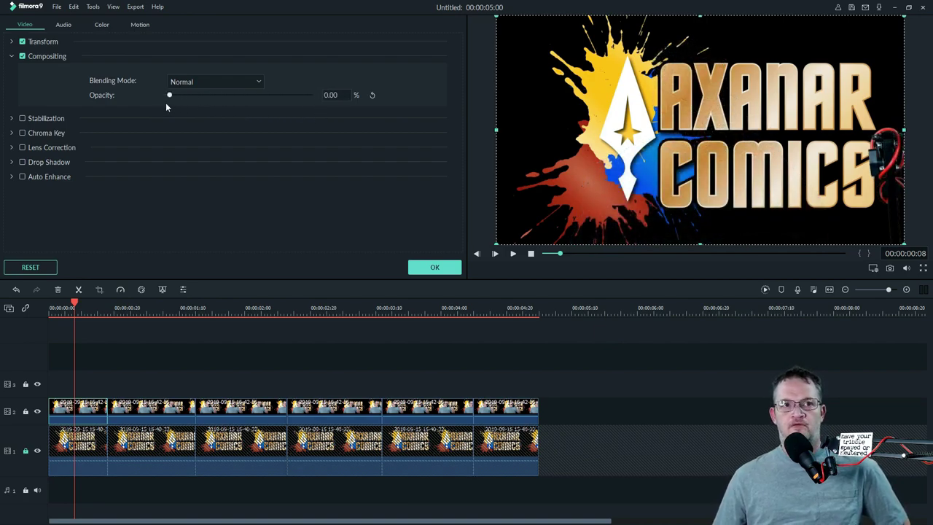
click(427, 269)
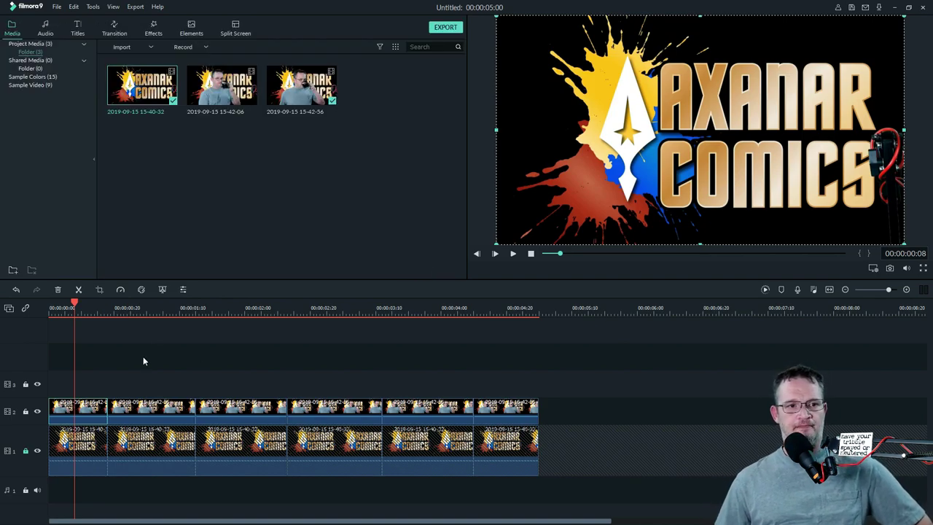
Add the Twister 2 element on track 3, then replace it with Twister 1
drag(74, 303, 528, 369)
key(Home)
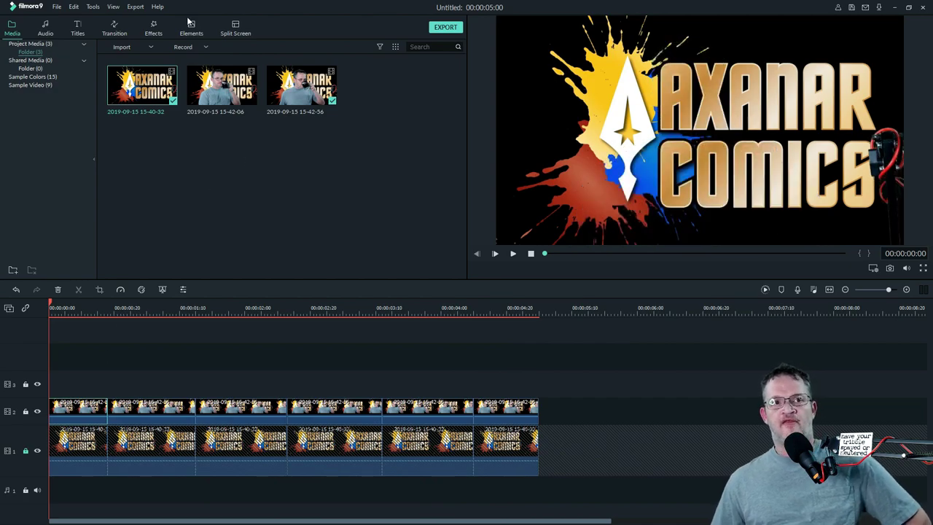
click(190, 24)
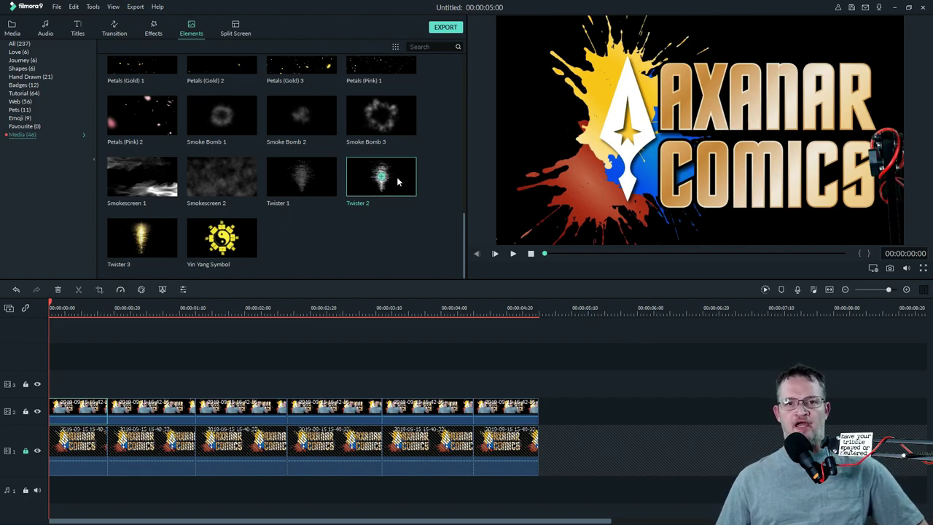
drag(399, 181, 57, 387)
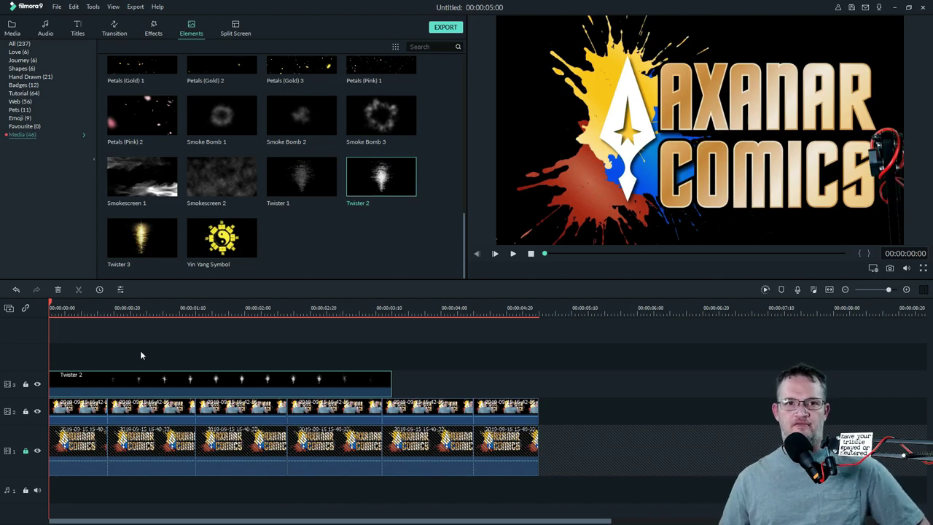
drag(302, 177, 304, 380)
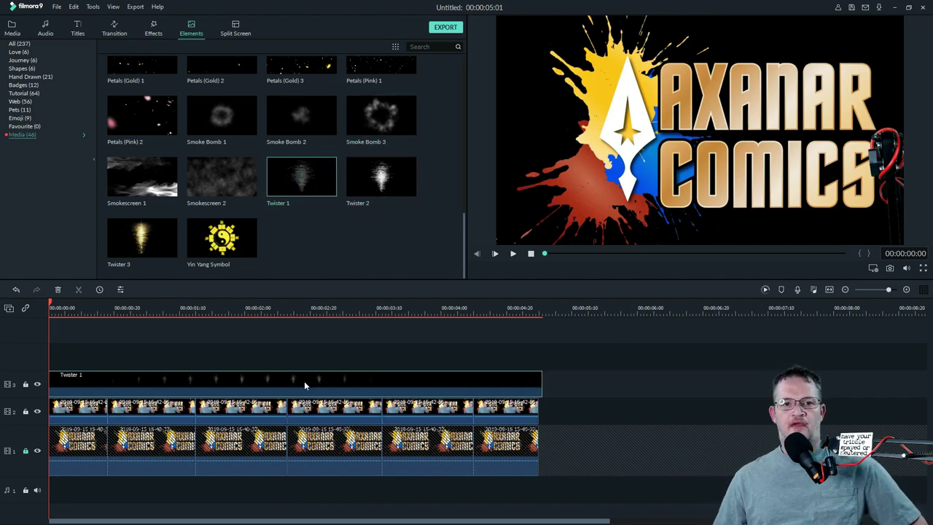
right_click(303, 379)
key(Escape)
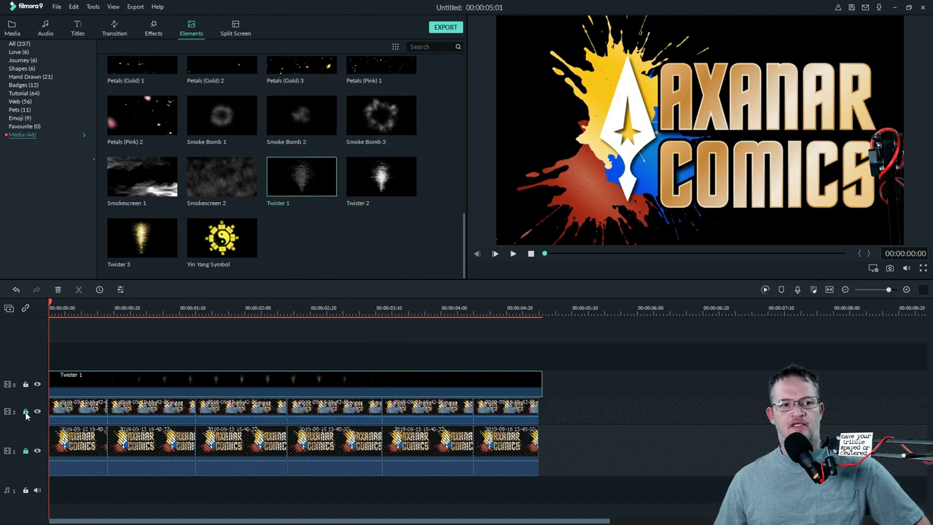
Set the Twister 1 clip's speed to 0.39x, stretching it to about 00:00:12:28
right_click(210, 379)
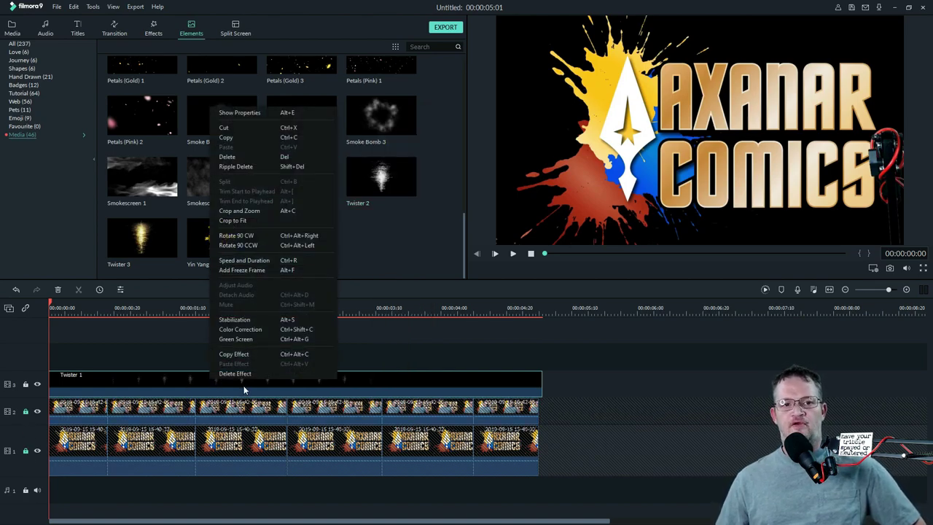
right_click(397, 385)
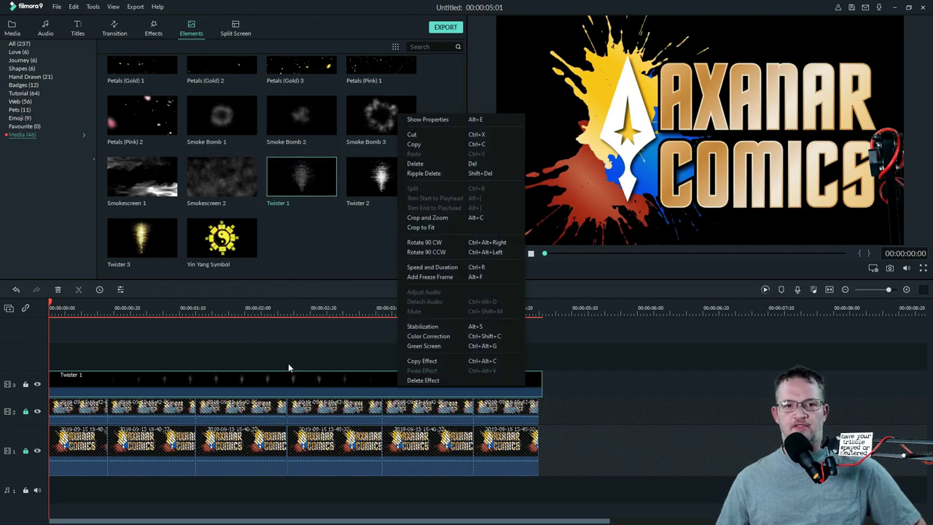
right_click(277, 380)
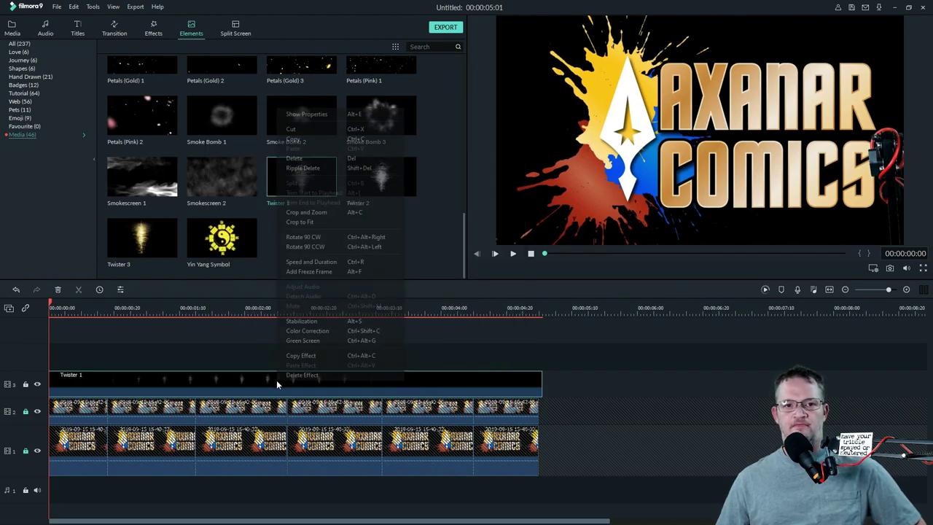
click(307, 261)
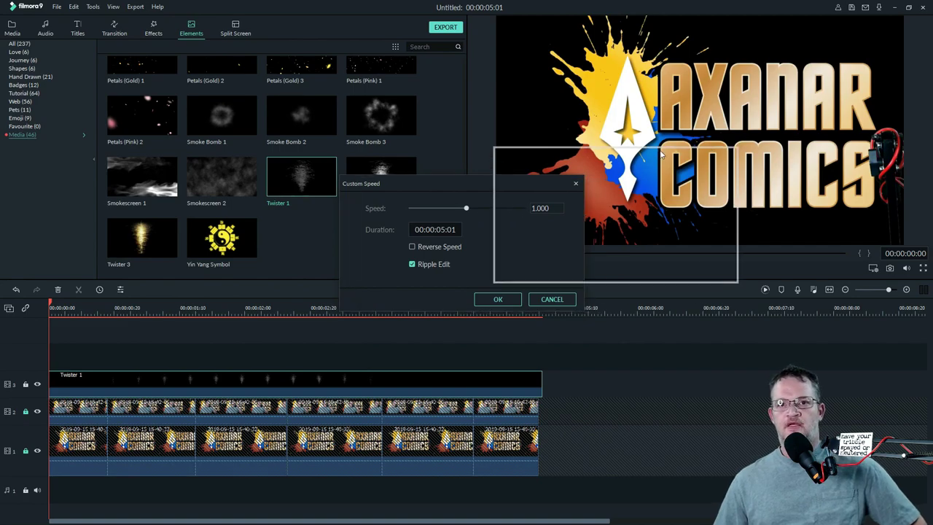
drag(505, 179, 662, 152)
drag(625, 178, 588, 179)
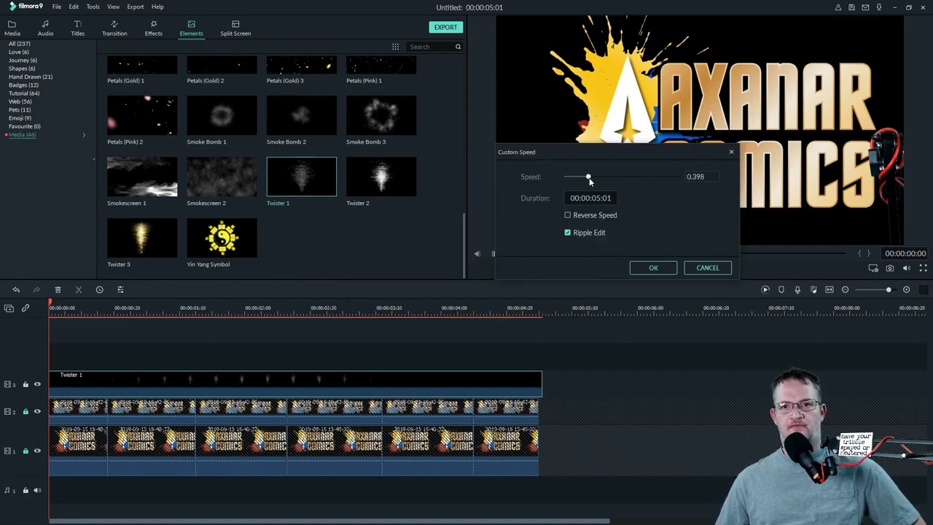
click(653, 268)
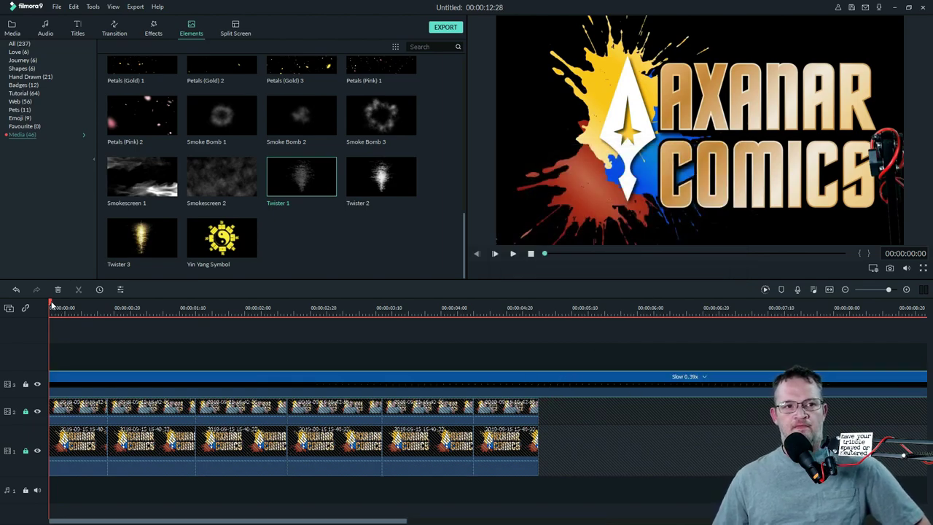
drag(51, 306, 540, 373)
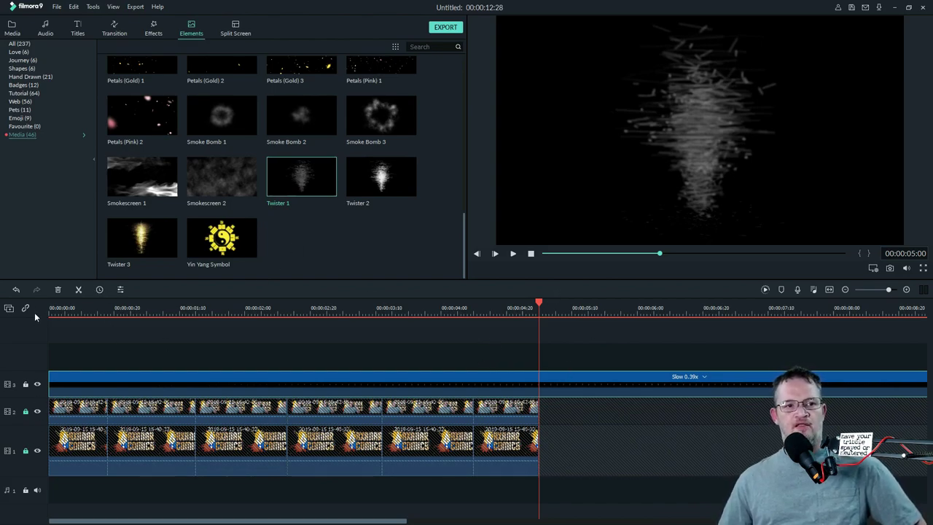
Split the Twister overlay at 5 seconds and delete the part beyond it
click(78, 290)
click(625, 381)
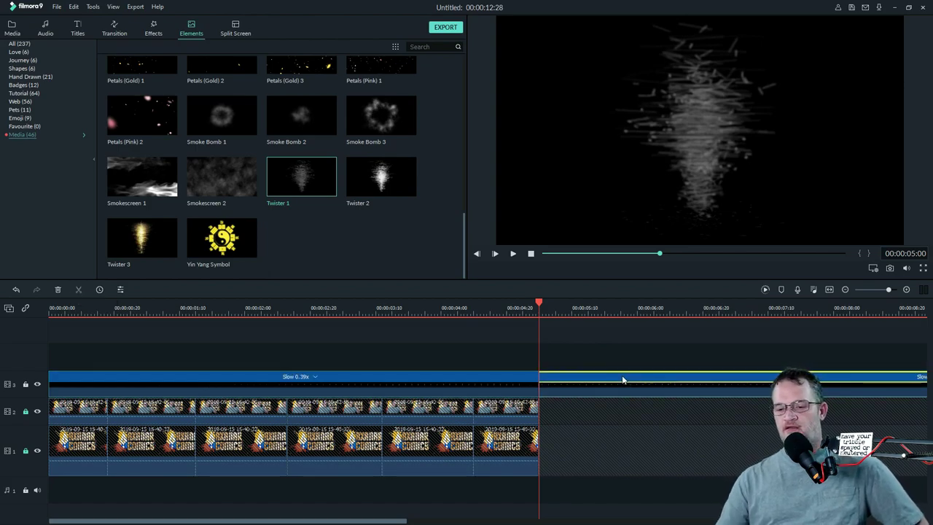
key(Delete)
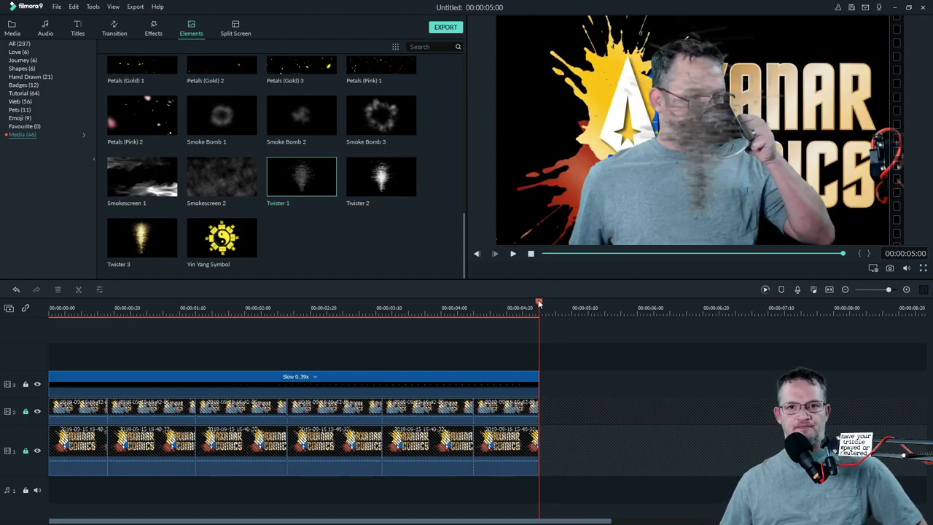
Centre the particles over the person in the preview and play back the effect
drag(538, 302, 320, 343)
click(690, 153)
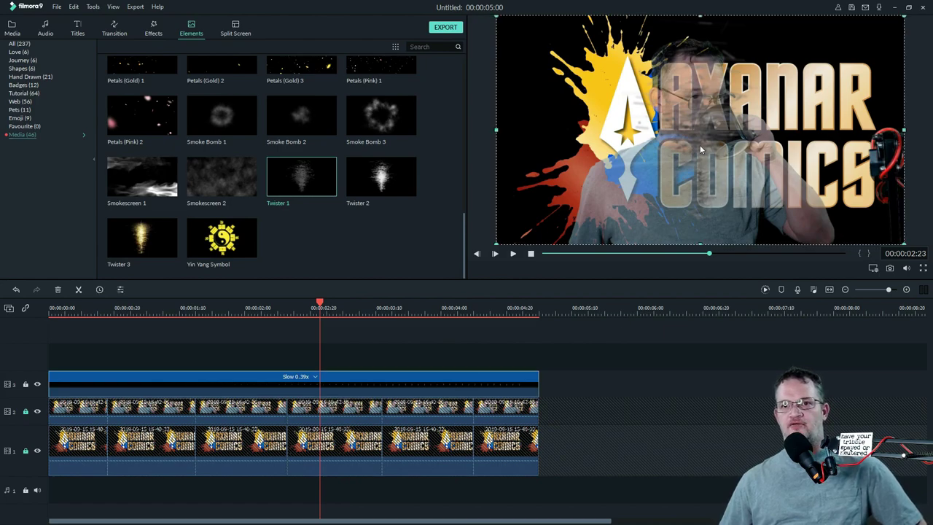
drag(702, 149, 749, 113)
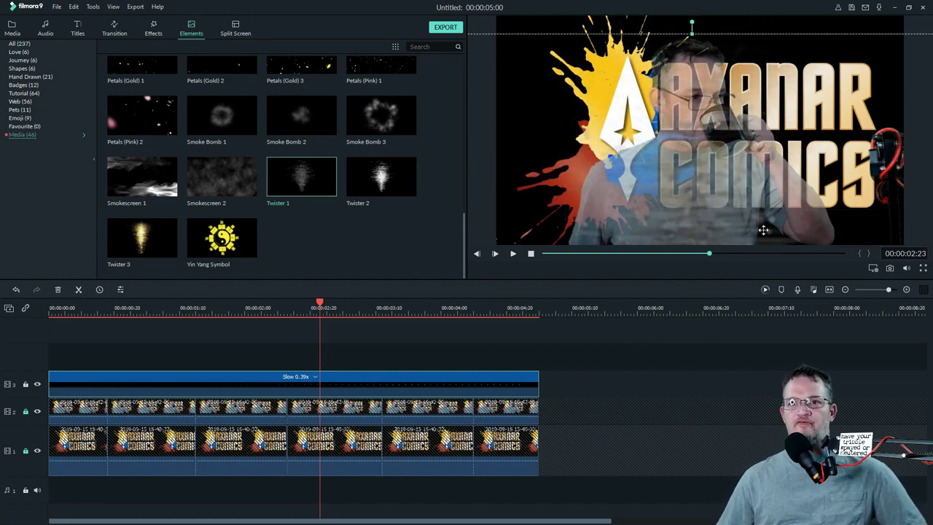
drag(763, 225, 766, 219)
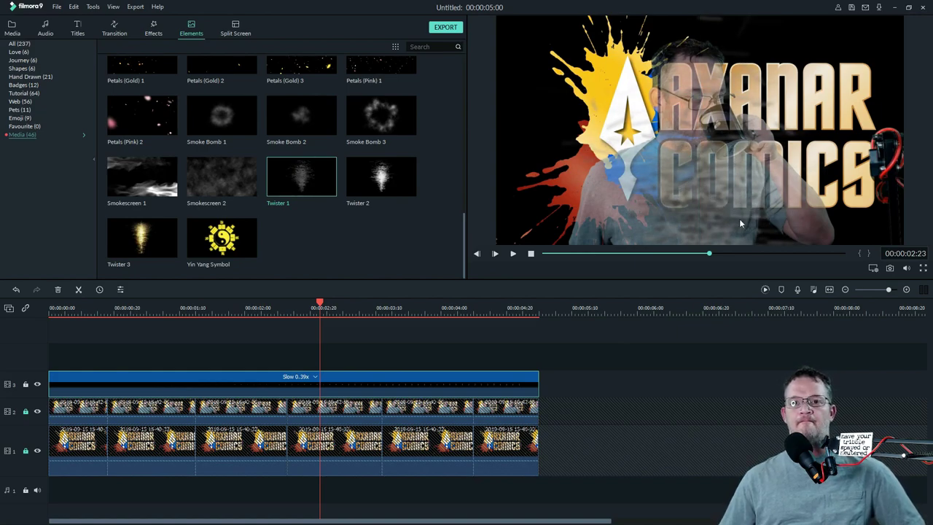
click(543, 254)
click(512, 253)
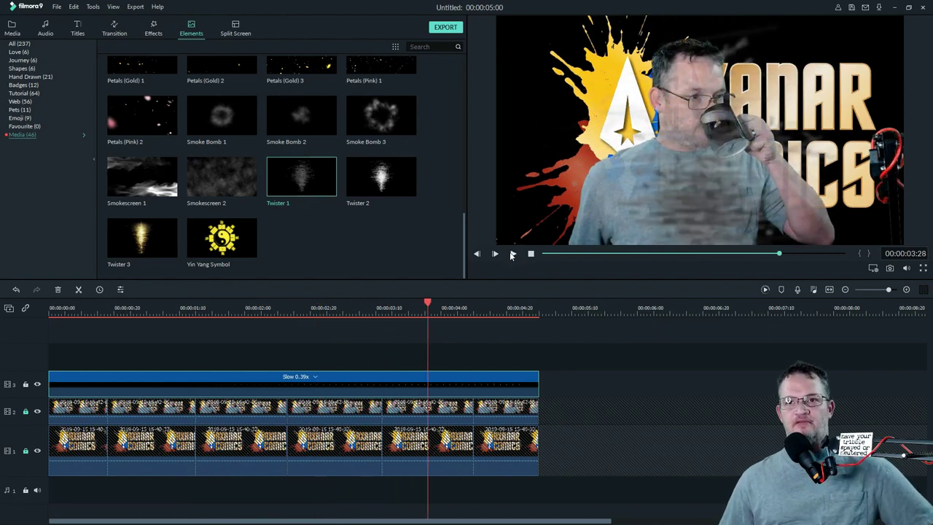
click(513, 254)
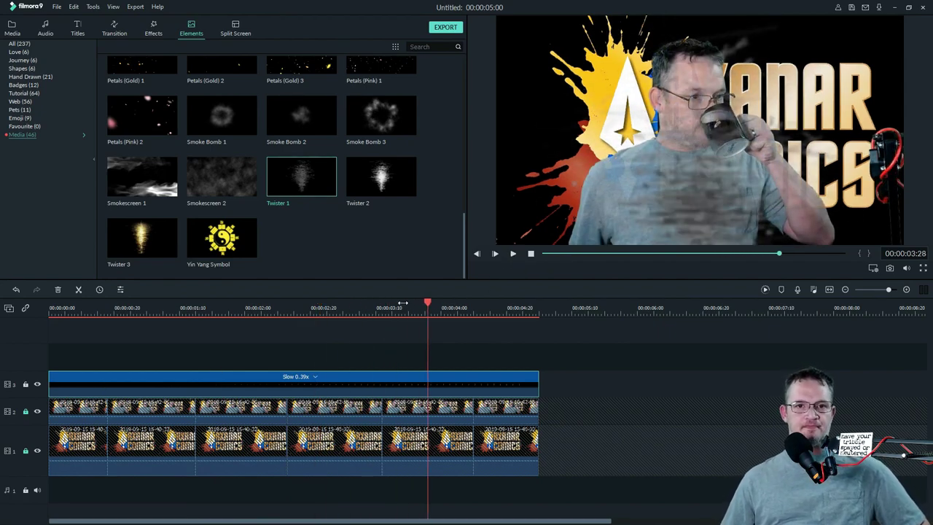
drag(427, 305, 49, 332)
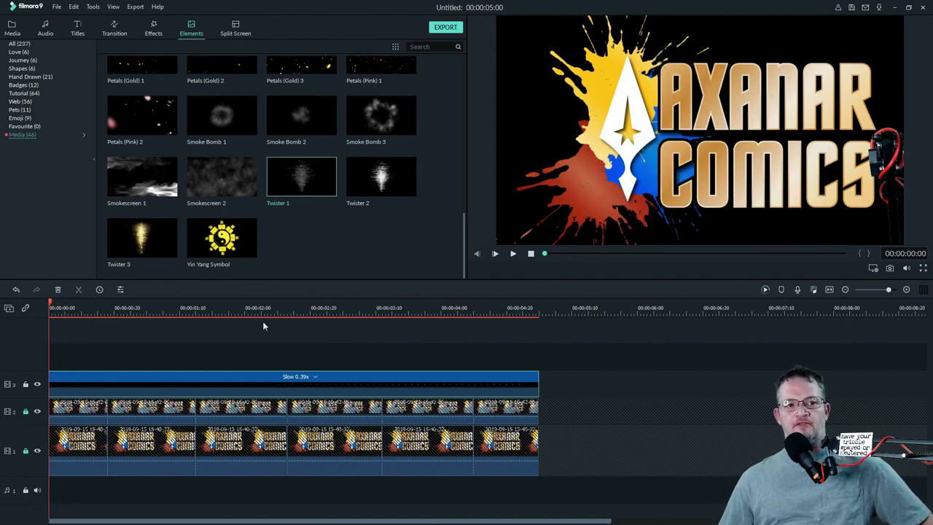
Give the Twister 1 particles Temperature 100 and Tint -100, preview, and apply
double_click(188, 377)
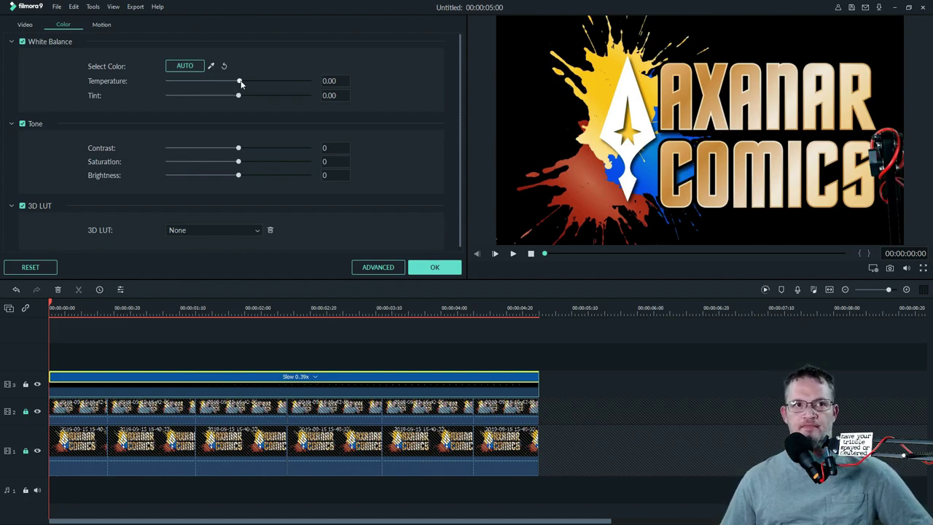
drag(240, 81, 323, 81)
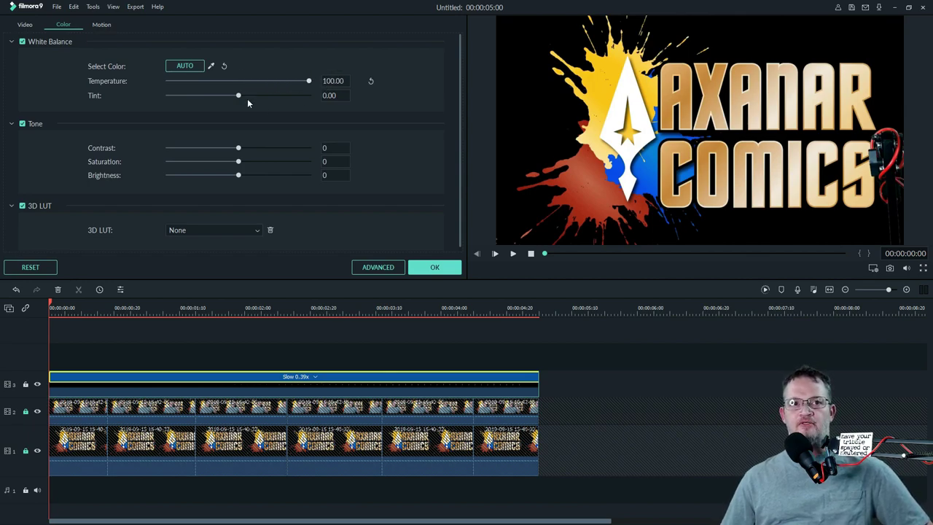
drag(238, 95, 112, 104)
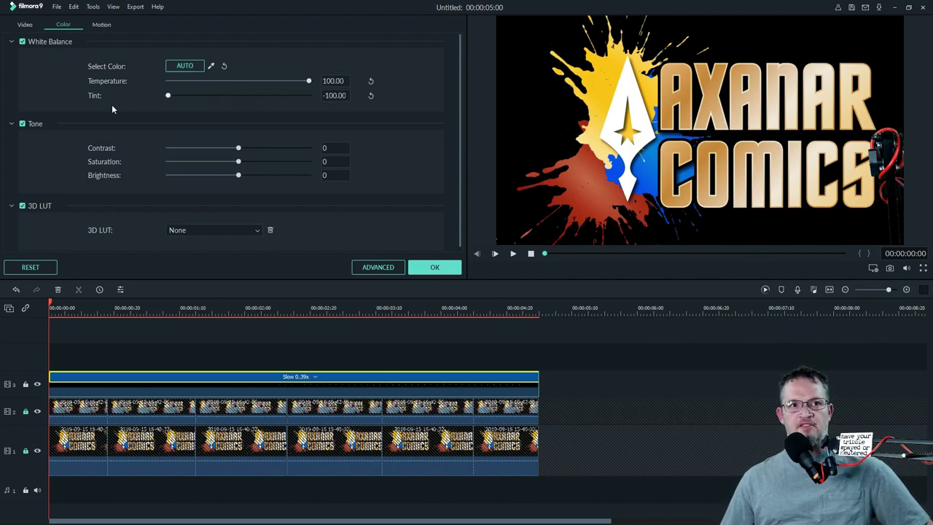
click(513, 253)
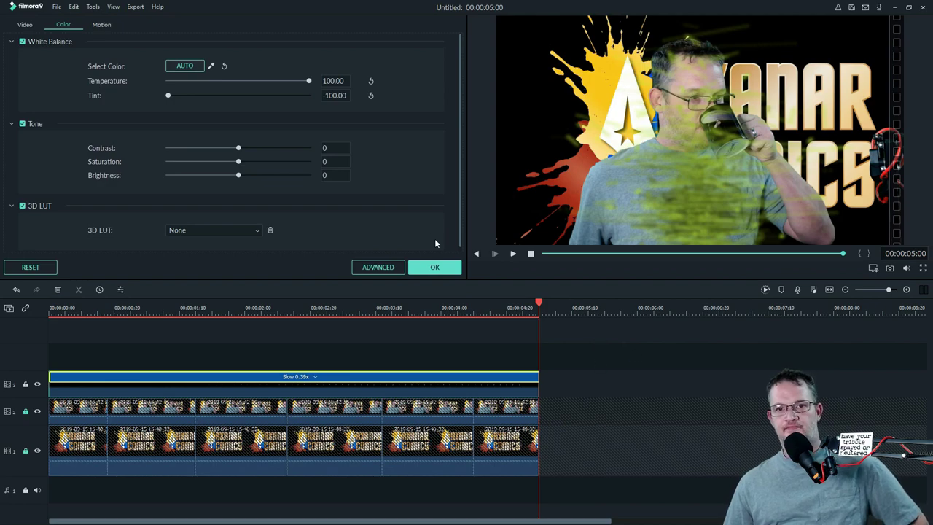
click(432, 268)
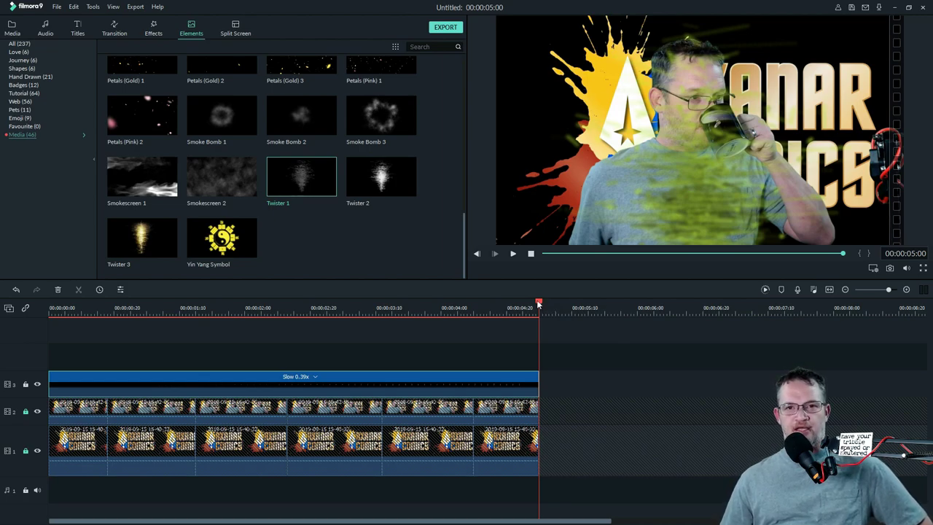
Split the Twister overlay on track 3 at about 00:00:04:10
drag(539, 303, 477, 321)
click(476, 320)
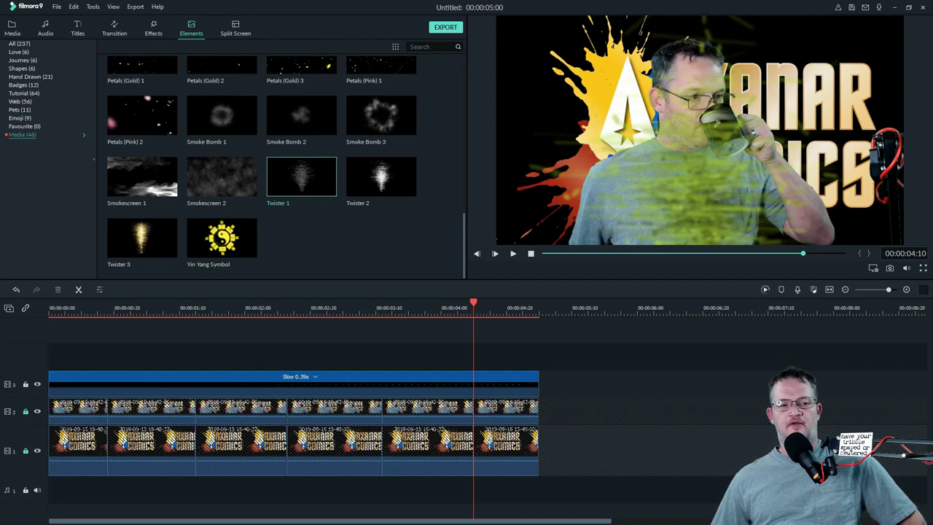
click(80, 289)
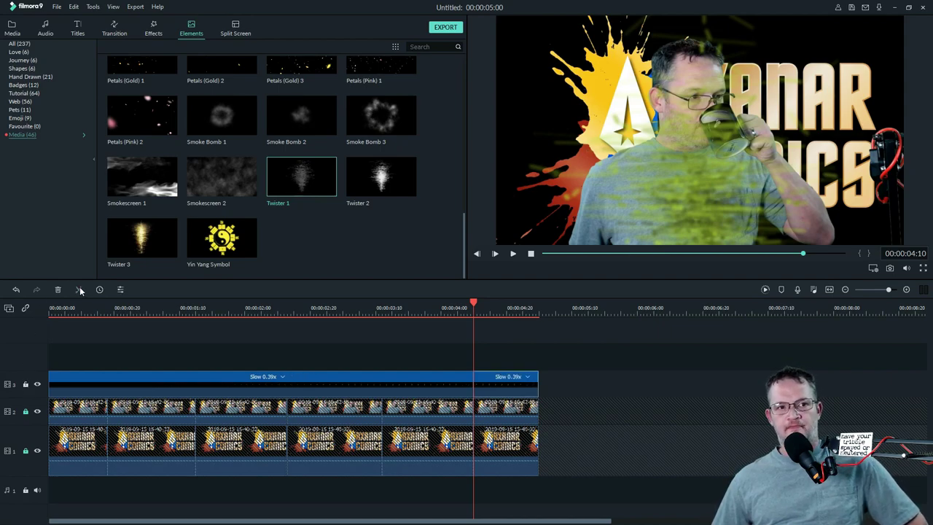
right_click(526, 380)
click(525, 382)
Lower the final overlay piece's opacity to 35.52%
double_click(522, 382)
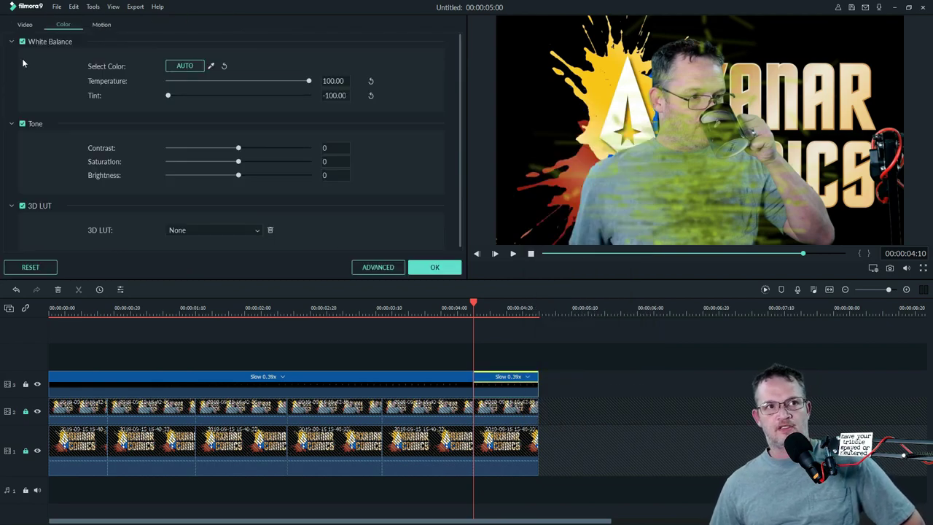
click(25, 24)
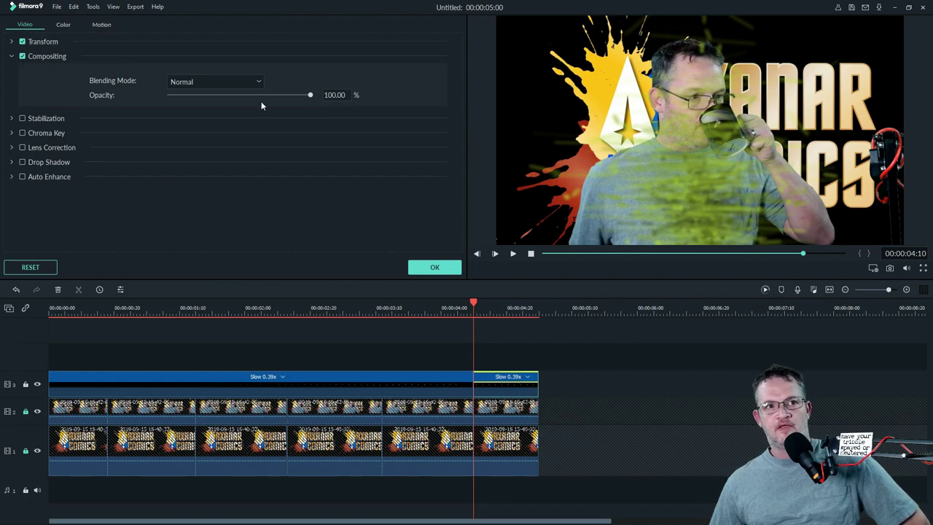
drag(311, 96, 221, 115)
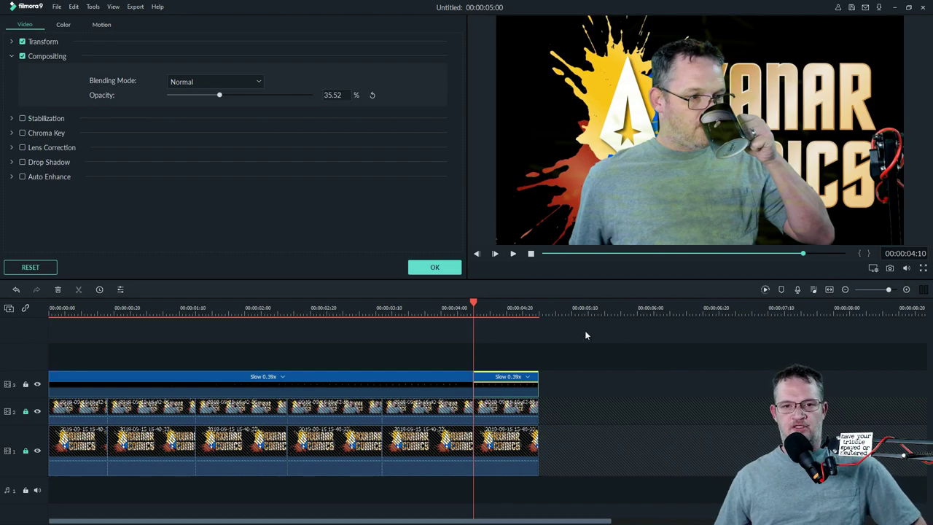
Split the overlay at 3:12 and set the middle piece's opacity to 73.45%
click(383, 312)
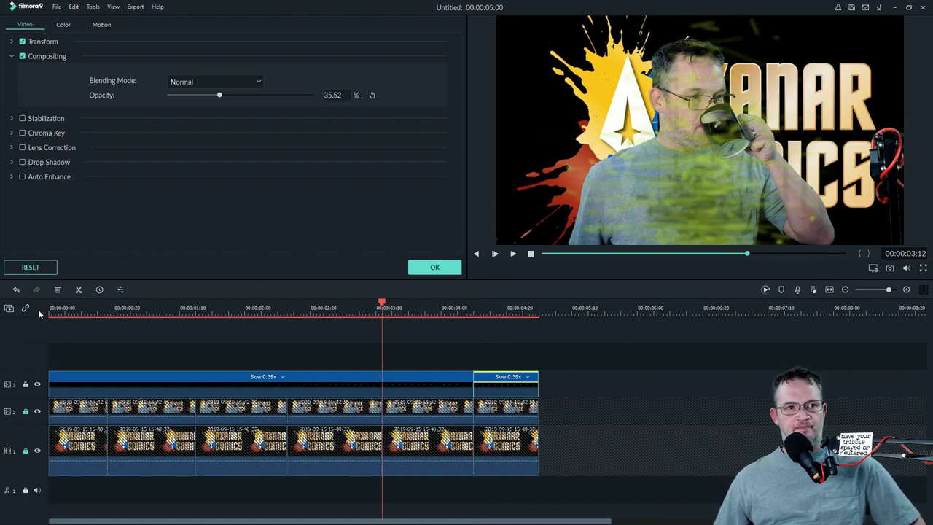
key(ctrl+b)
click(406, 382)
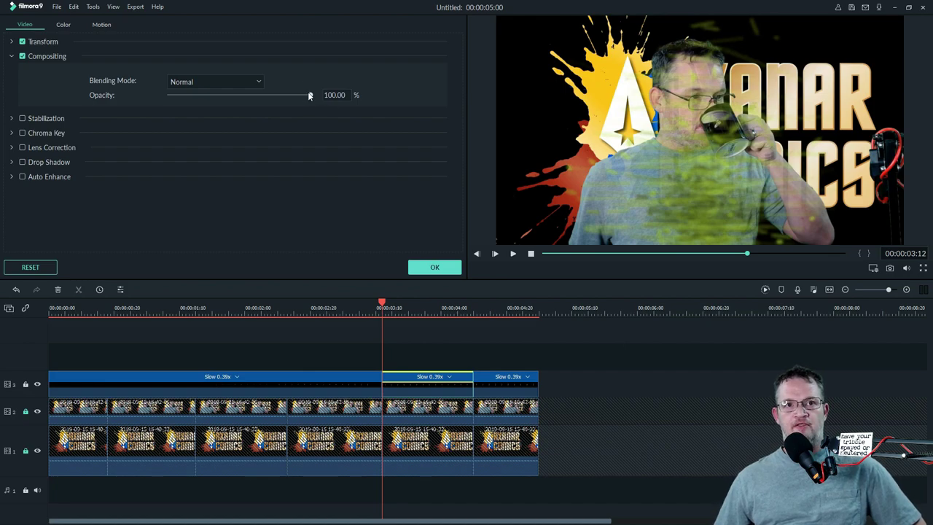
drag(309, 95, 272, 96)
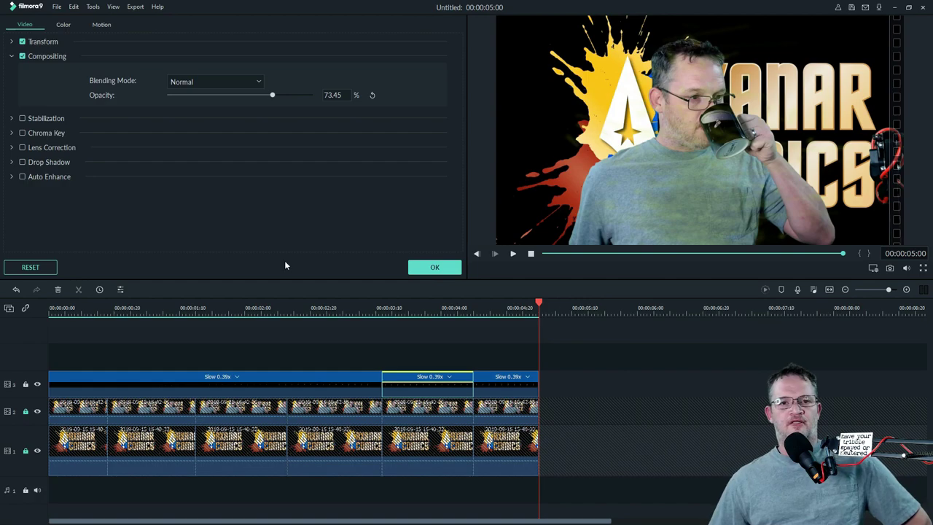
click(423, 268)
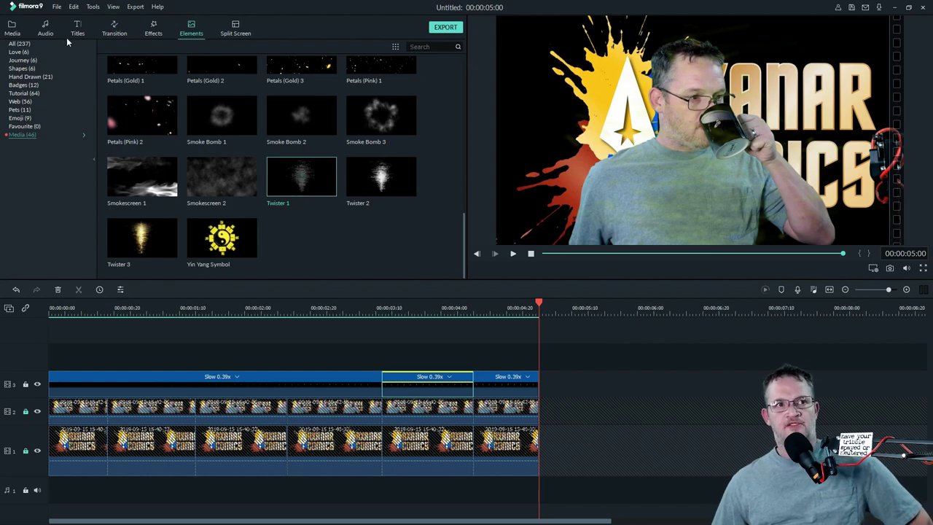
Place the tos-transporter sound from My Music onto the audio track
click(45, 29)
scroll(277, 160, down, 10)
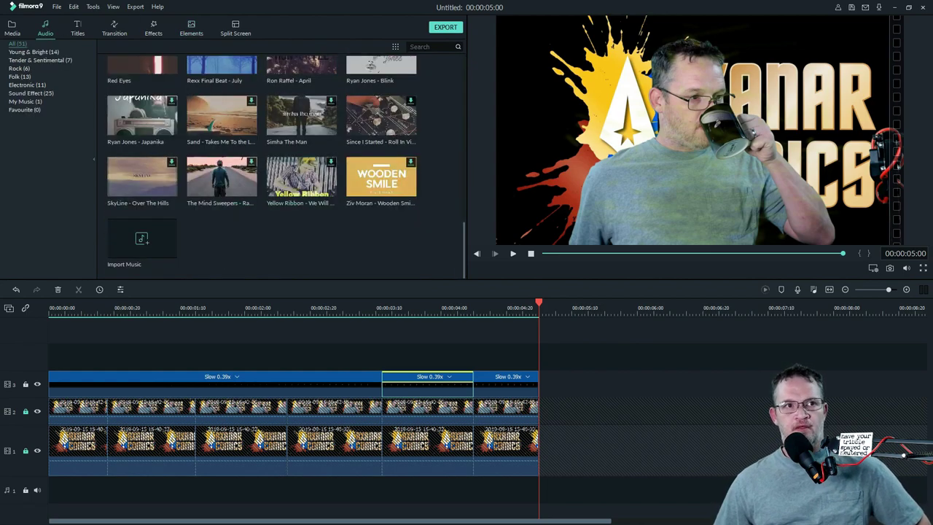
click(22, 101)
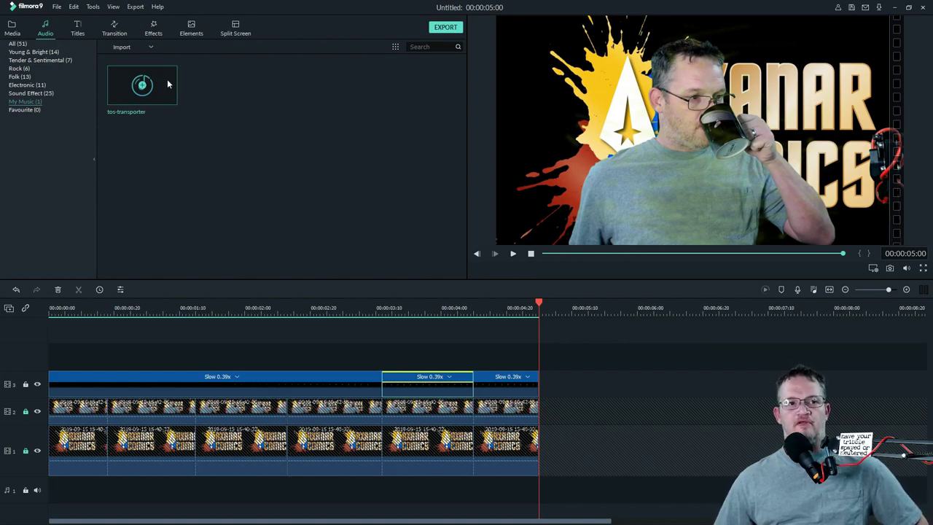
drag(169, 85, 49, 443)
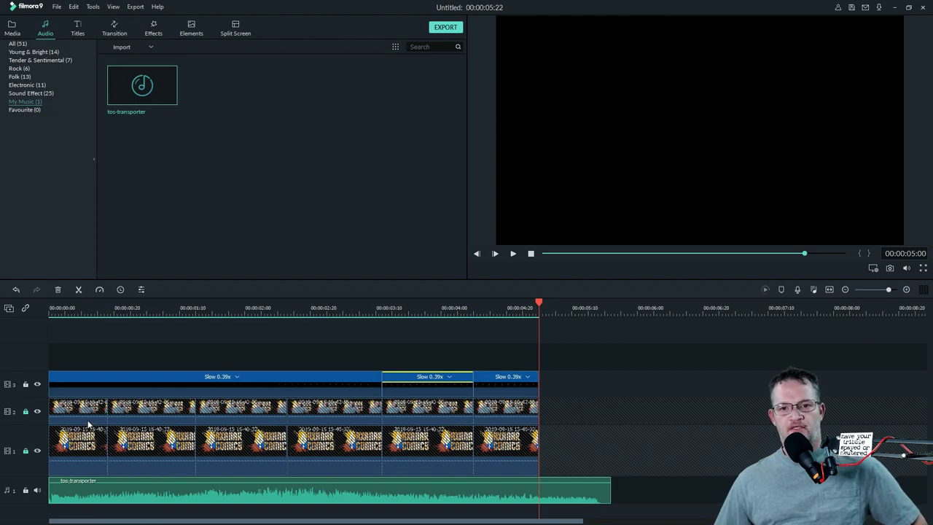
Trim the transporter sound so it ends at the 5-second mark
click(79, 291)
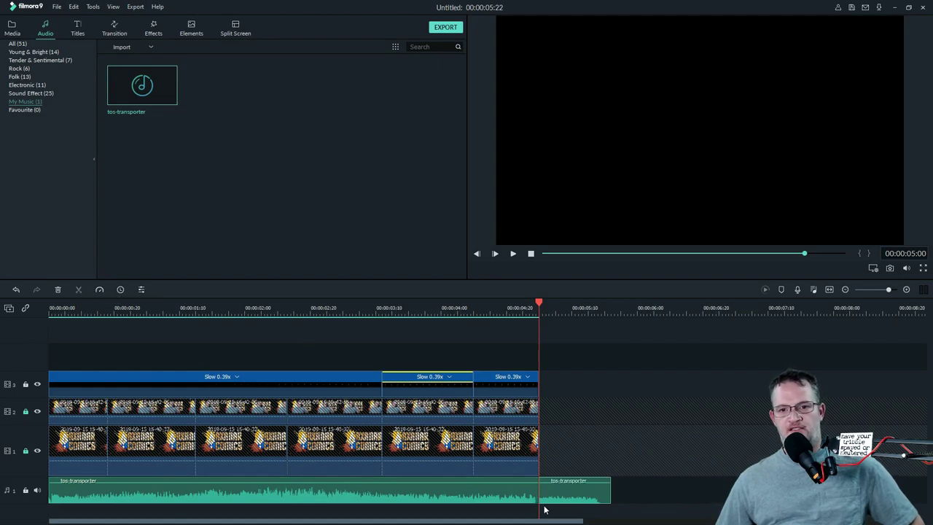
click(534, 483)
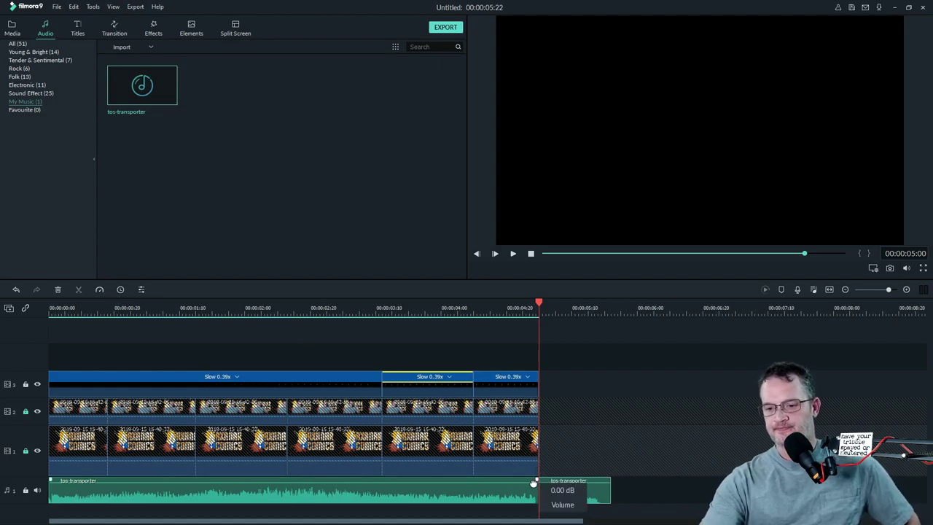
key(Delete)
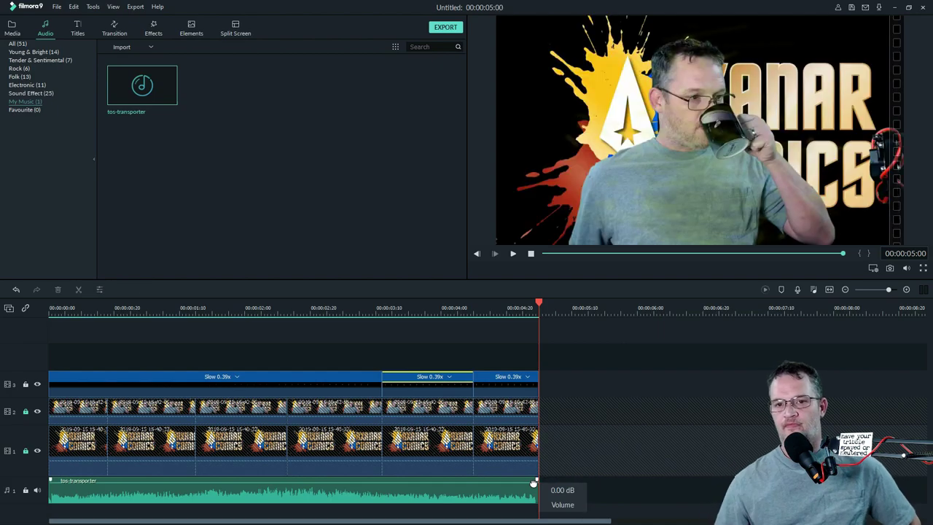
drag(559, 252, 532, 261)
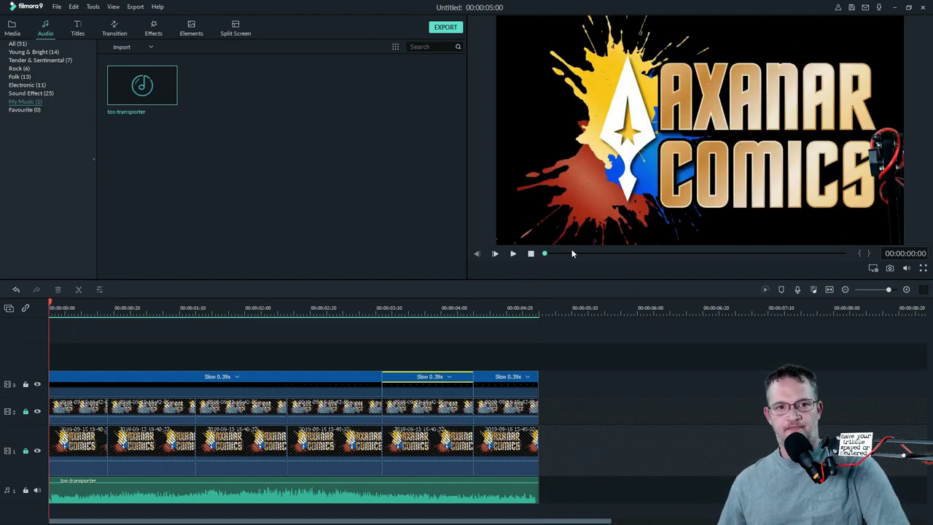
click(514, 254)
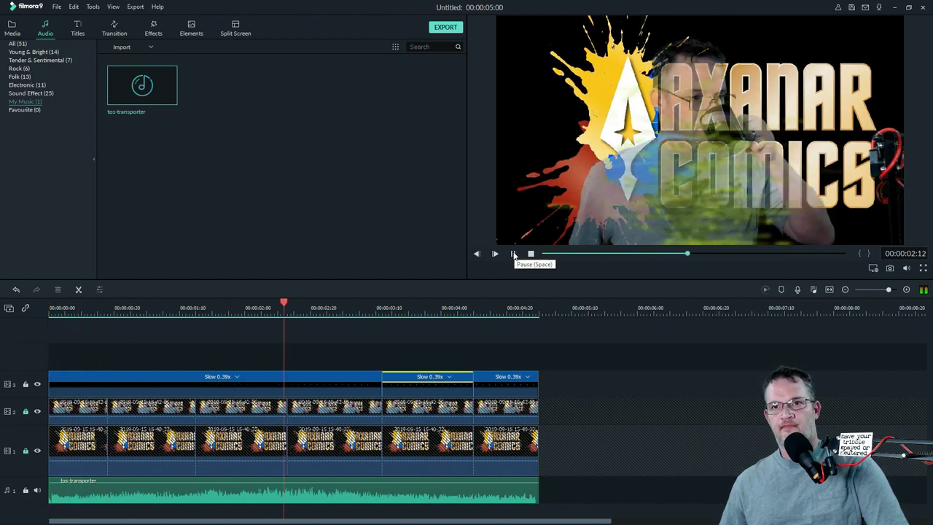